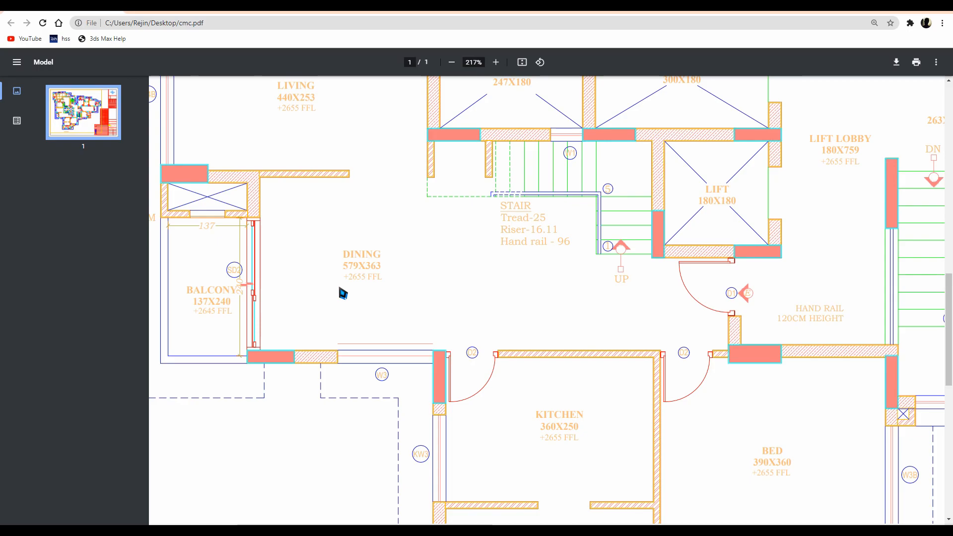
Switch to AutoCAD and attach page 1 of cmc.pdf as an underlay in the empty drawing, at scale 1 and rotation 0.
{"action": "key", "text": "alt+Tab"}
{"action": "key", "text": "alt+Tab"}
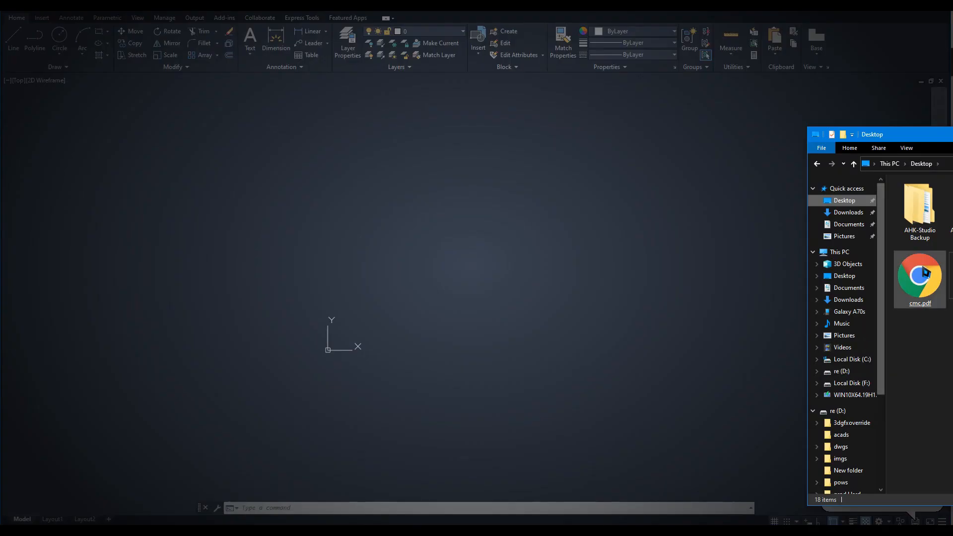
{"action": "left_click_drag", "start_coordinate": [925, 272], "coordinate": [364, 280]}
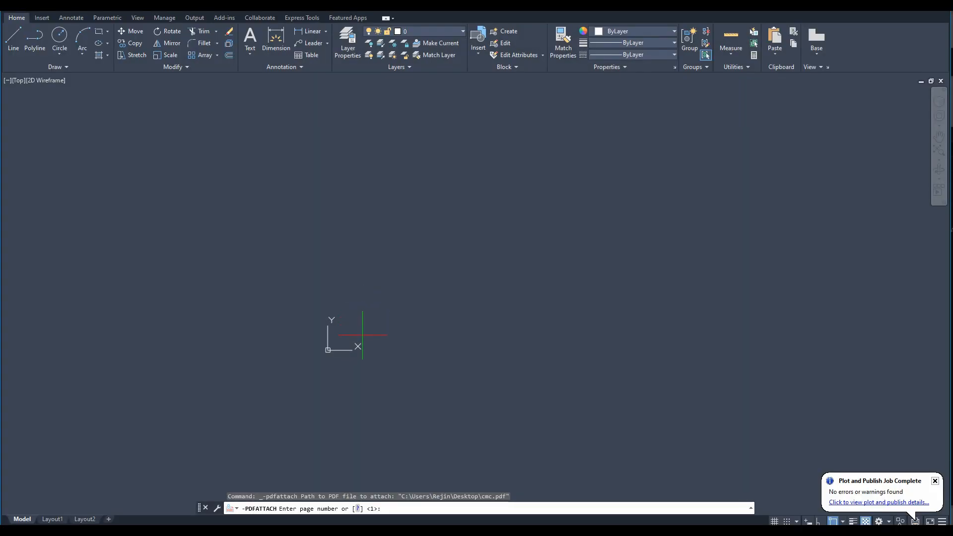
{"action": "key", "text": "Return"}
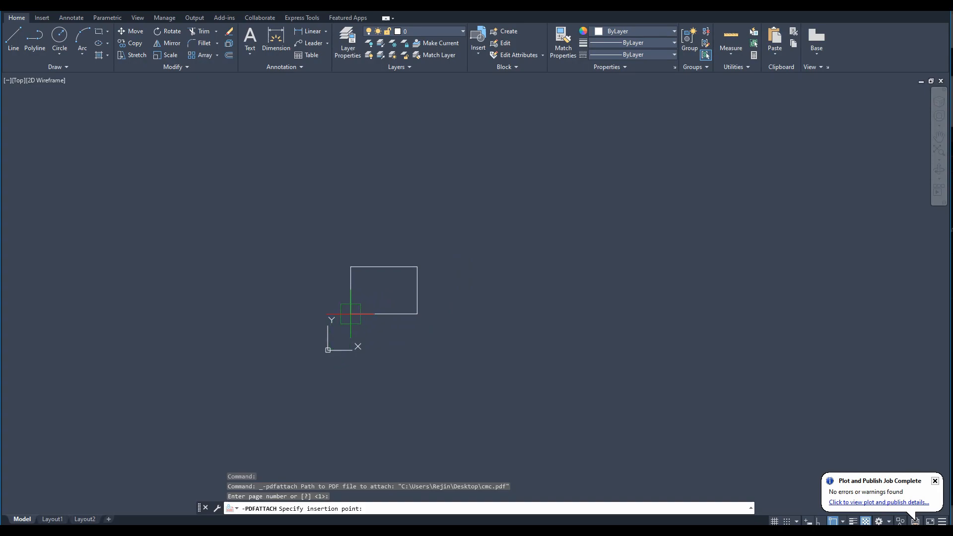
{"action": "left_click", "coordinate": [387, 306]}
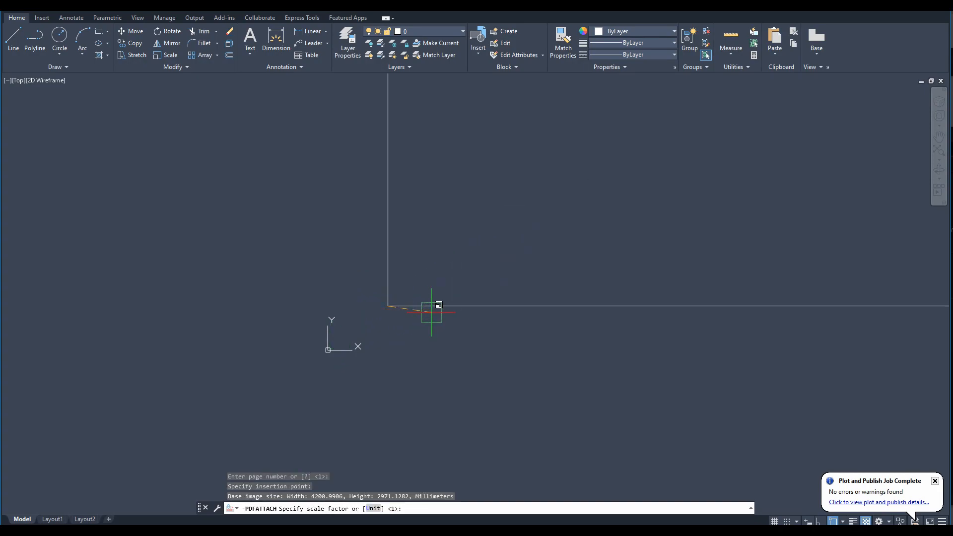
{"action": "key", "text": "Return"}
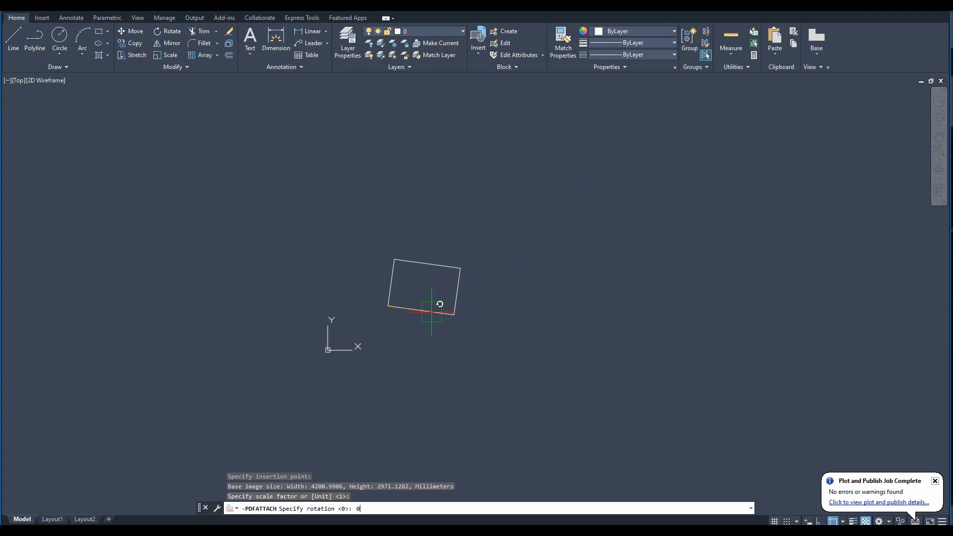
{"action": "key", "text": "Return"}
Configure the attached plan's PDF import to convert solid fills to hatches and infer linetypes from collinear dashes, without importing as a block.
{"action": "scroll", "coordinate": [433, 311], "scroll_direction": "up", "scroll_amount": 10}
{"action": "scroll", "coordinate": [373, 291], "scroll_direction": "up", "scroll_amount": 6}
{"action": "middle_click_drag", "start_coordinate": [579, 236], "coordinate": [455, 288]}
{"action": "left_click", "coordinate": [472, 268]}
{"action": "left_click", "coordinate": [441, 326]}
{"action": "left_click", "coordinate": [530, 260]}
{"action": "left_click", "coordinate": [431, 330]}
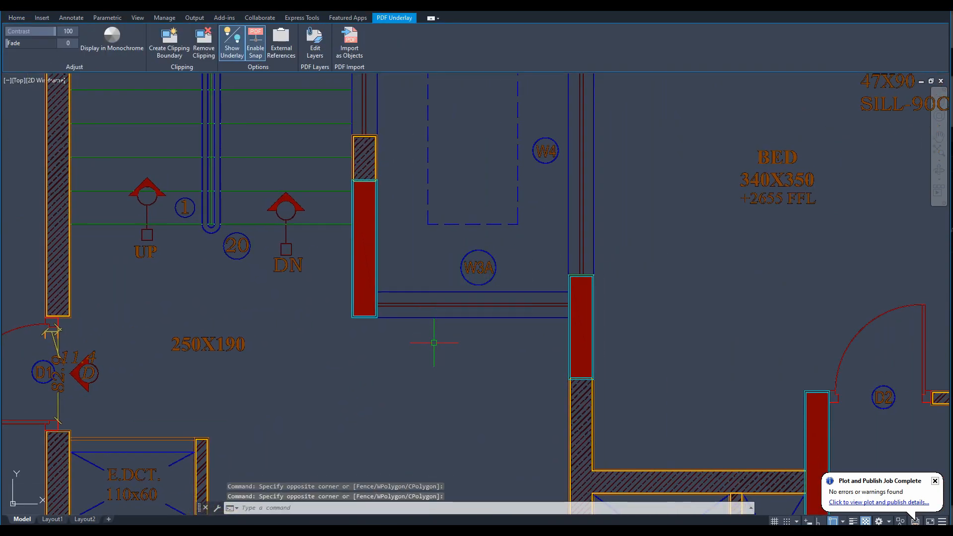
{"action": "left_click", "coordinate": [353, 56]}
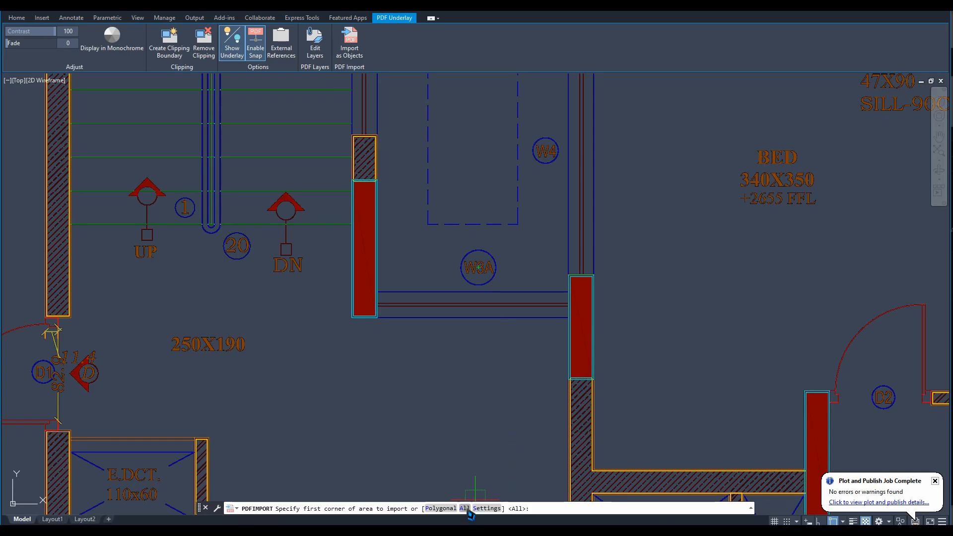
{"action": "left_click", "coordinate": [486, 508]}
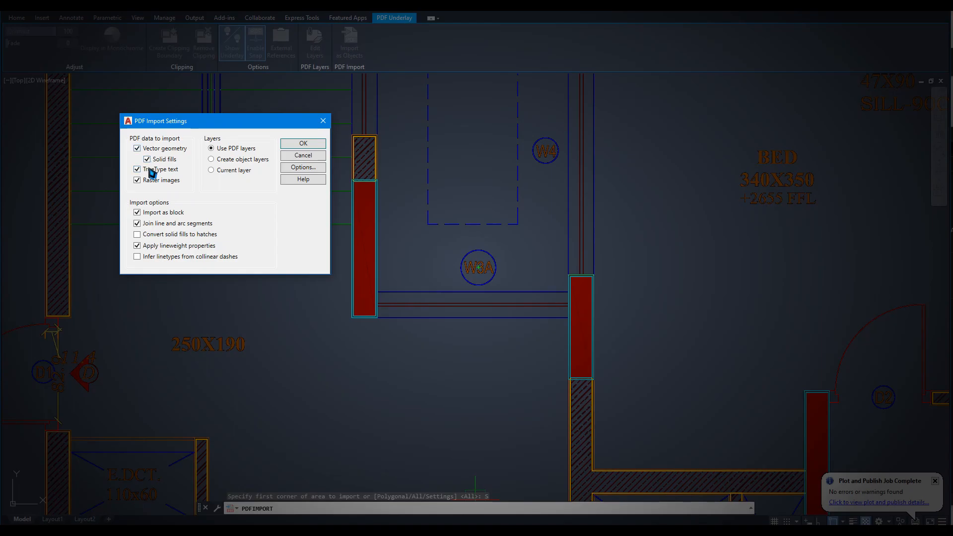
{"action": "left_click", "coordinate": [198, 235]}
{"action": "left_click", "coordinate": [219, 262]}
{"action": "left_click", "coordinate": [175, 213]}
{"action": "left_click", "coordinate": [303, 143]}
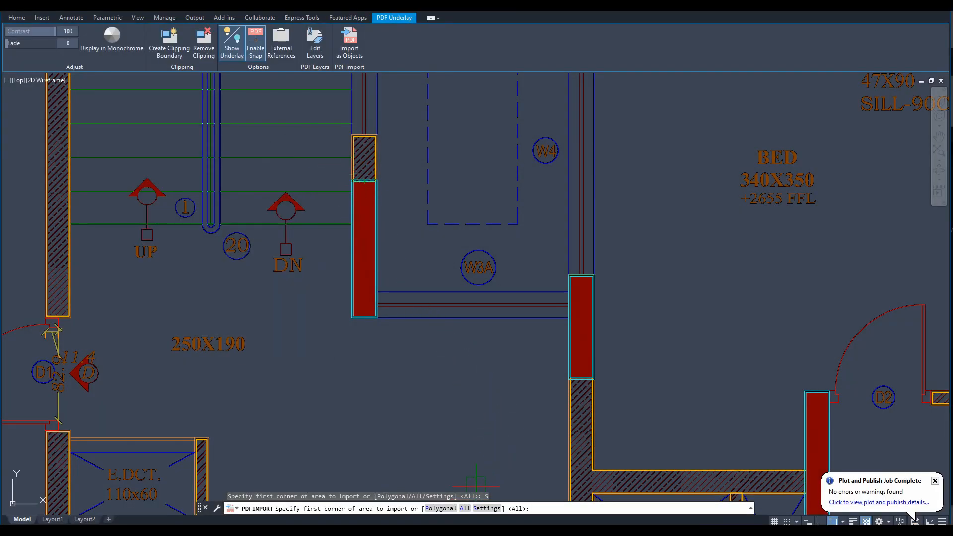
Import all of the PDF's content as objects and unload the PDF underlay.
{"action": "left_click", "coordinate": [465, 508]}
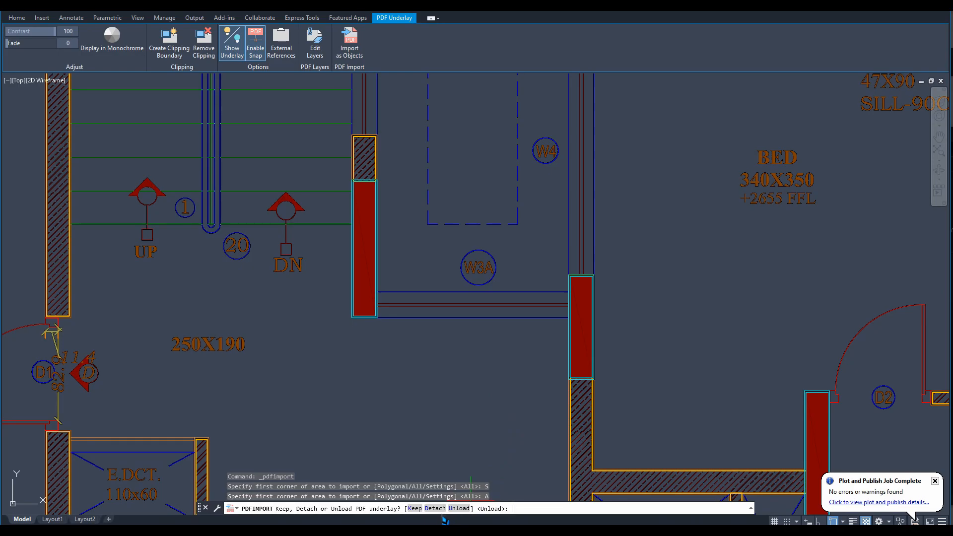
{"action": "left_click", "coordinate": [458, 508]}
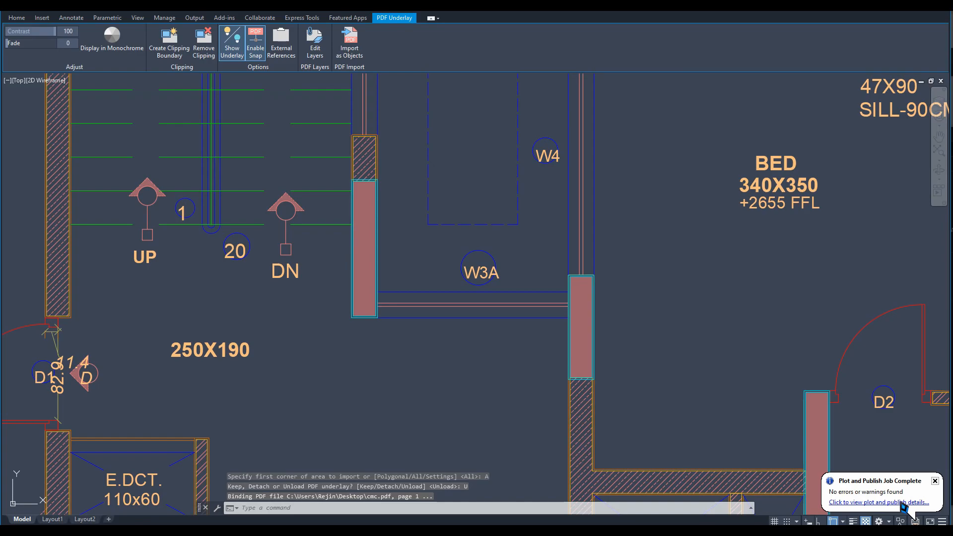
{"action": "middle_click_drag", "start_coordinate": [441, 386], "coordinate": [450, 393]}
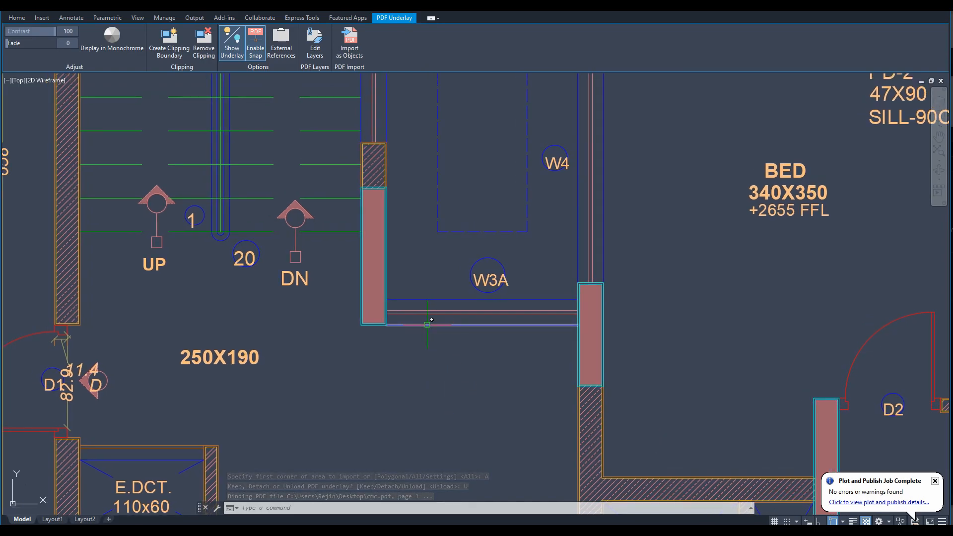
Select the imported window line below W3A and examine the list of imported PDF layers.
{"action": "left_click", "coordinate": [427, 325]}
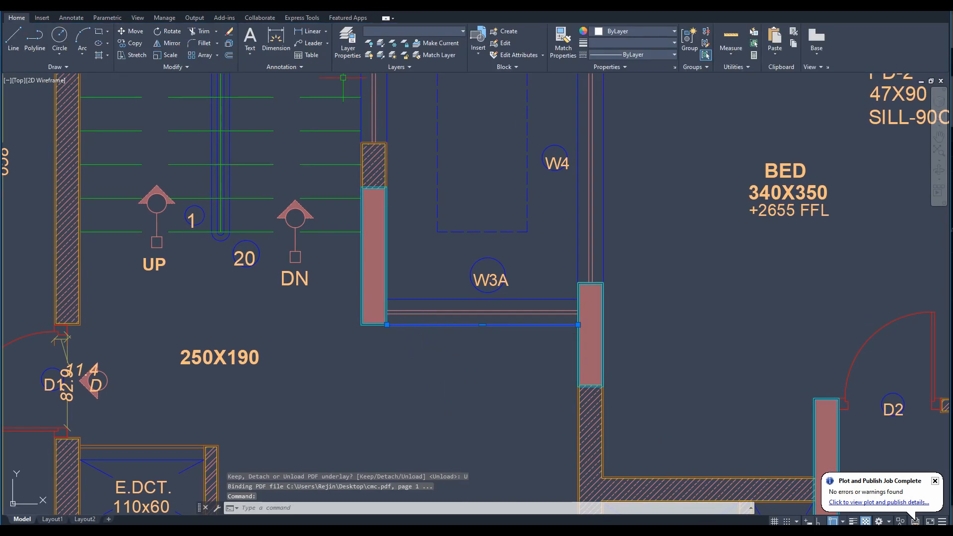
{"action": "left_click", "coordinate": [413, 31]}
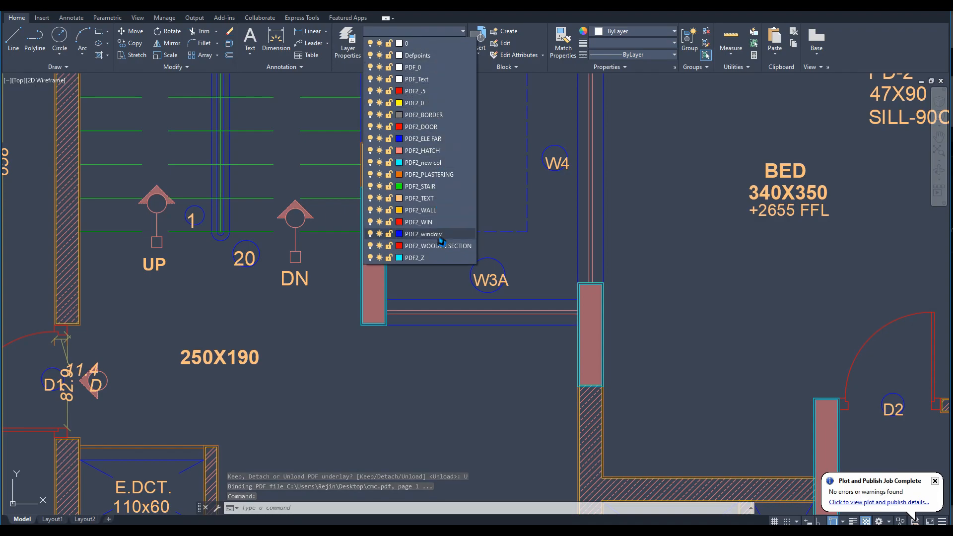
{"action": "left_click", "coordinate": [532, 276]}
{"action": "key", "text": "Escape"}
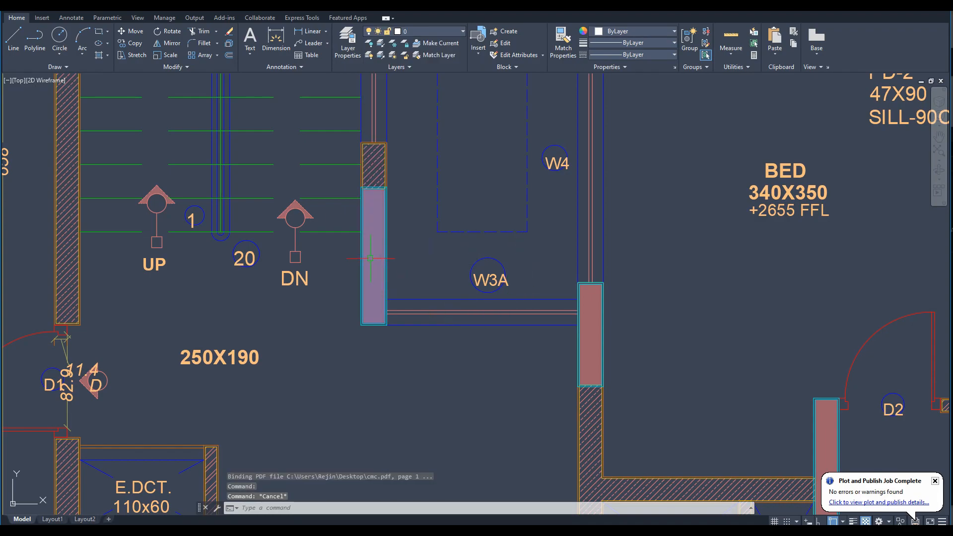
Change the solid hatch of the column at the near end of window W3A, beside the stair, to the ANGLE pattern.
{"action": "left_click", "coordinate": [364, 191]}
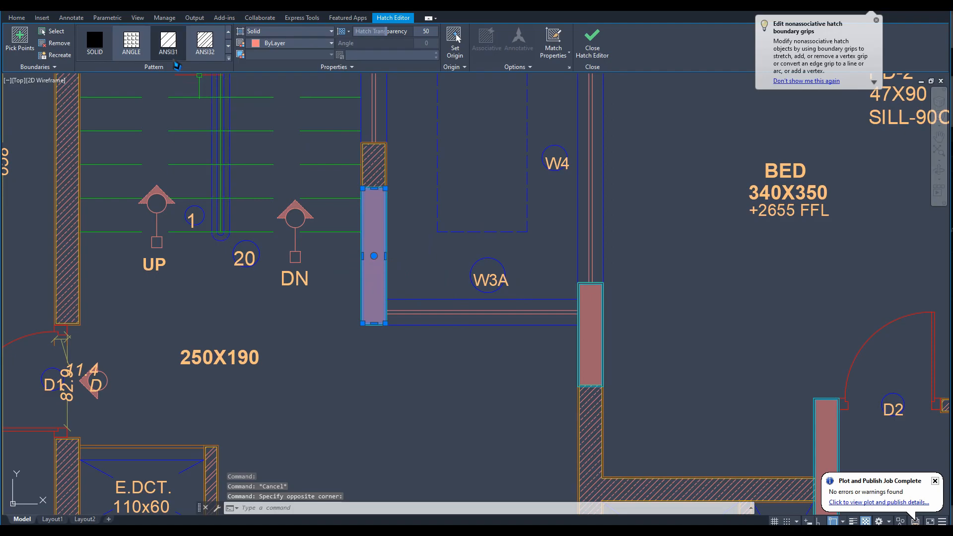
{"action": "left_click", "coordinate": [132, 43]}
{"action": "scroll", "coordinate": [442, 346], "scroll_direction": "down", "scroll_amount": 4}
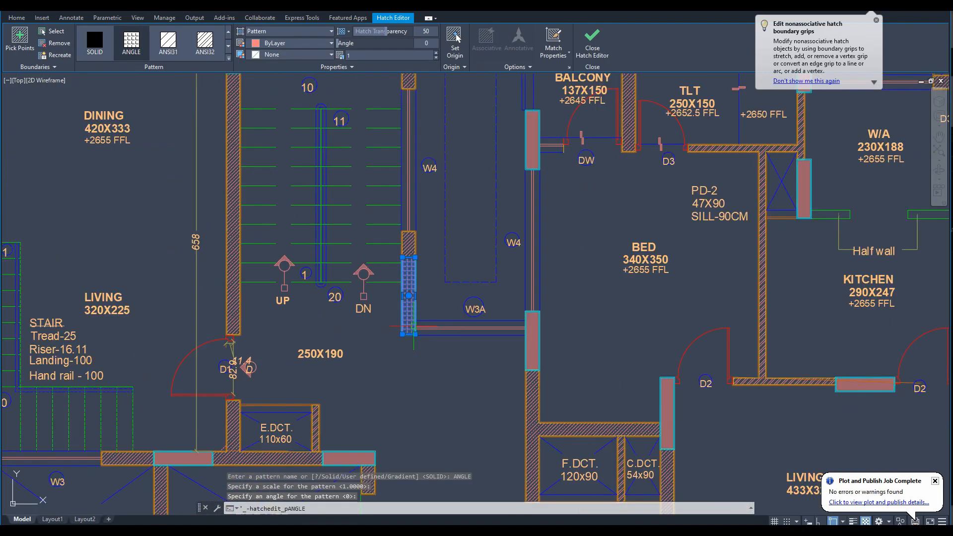
Measure the 390X360 bedroom next to the kitchen with the quick measure option.
{"action": "middle_click_drag", "start_coordinate": [429, 409], "coordinate": [425, 301]}
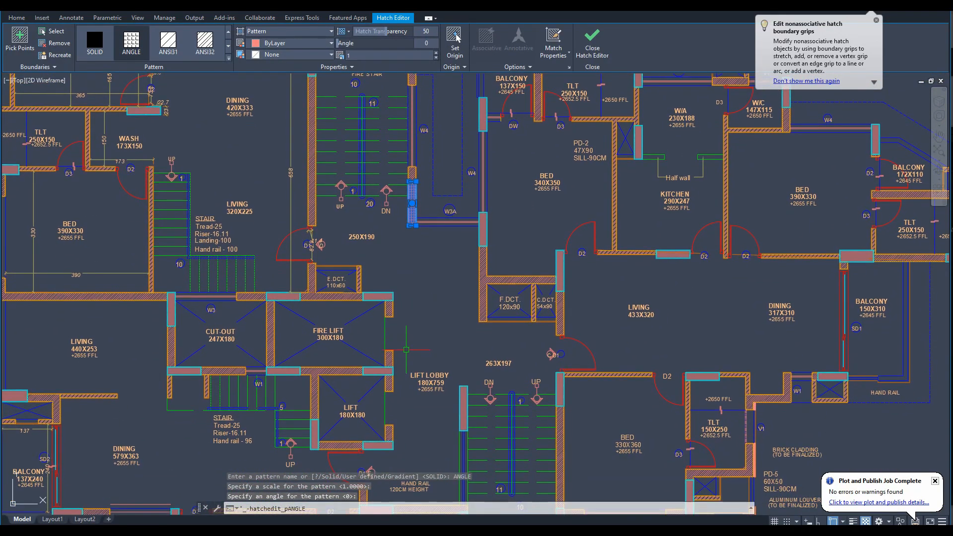
{"action": "middle_click_drag", "start_coordinate": [409, 397], "coordinate": [394, 304]}
{"action": "scroll", "coordinate": [395, 356], "scroll_direction": "up", "scroll_amount": 5}
{"action": "middle_click_drag", "start_coordinate": [395, 357], "coordinate": [456, 222]}
{"action": "key", "text": "space"}
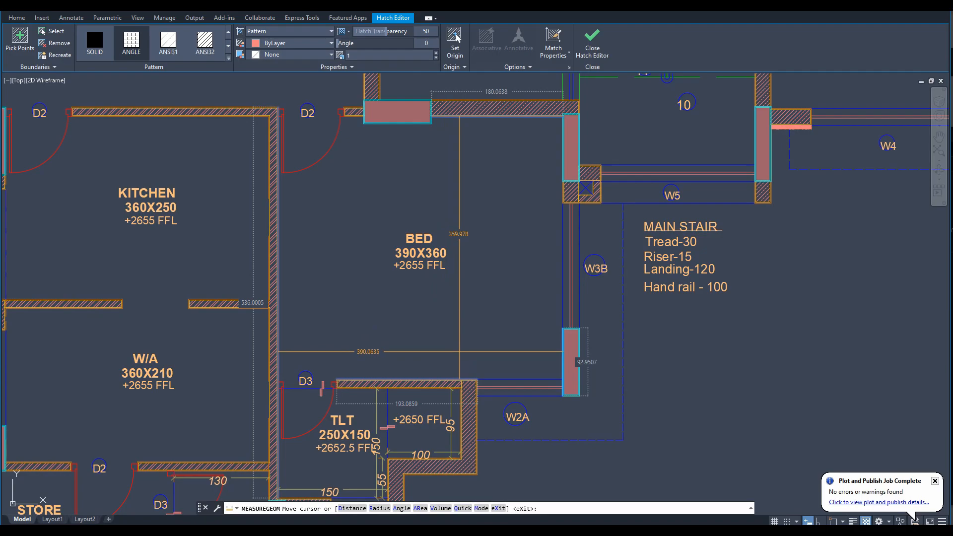
{"action": "key", "text": "Escape"}
Start scaling the entire drawing with the base point on the inner face of the wall between the 390X360 bedroom and the kitchen area.
{"action": "mouse_move", "coordinate": [464, 354]}
{"action": "middle_mouse_down"}
{"action": "mouse_move", "coordinate": [473, 318]}
{"action": "mouse_move", "coordinate": [476, 331]}
{"action": "middle_mouse_up"}
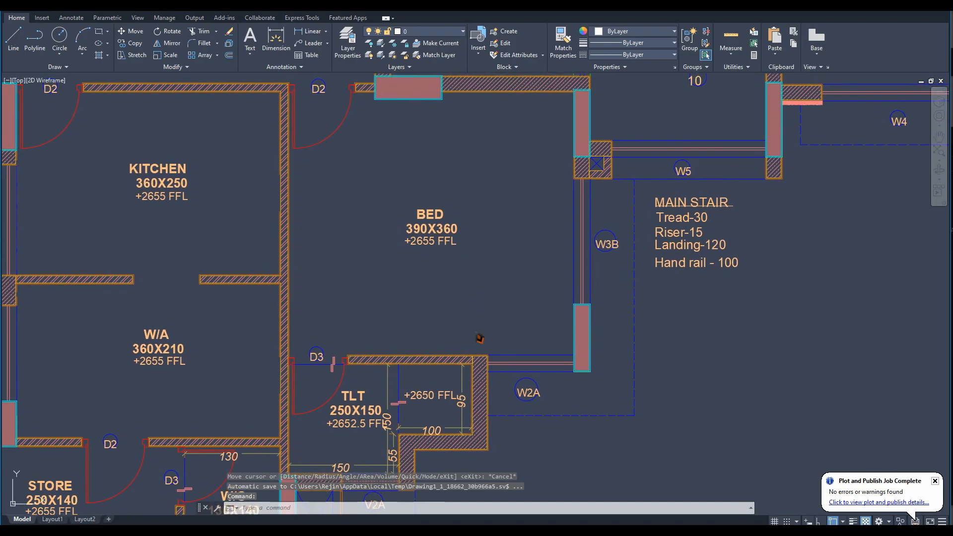
{"action": "key", "text": "ctrl+a"}
{"action": "type", "text": "sc"}
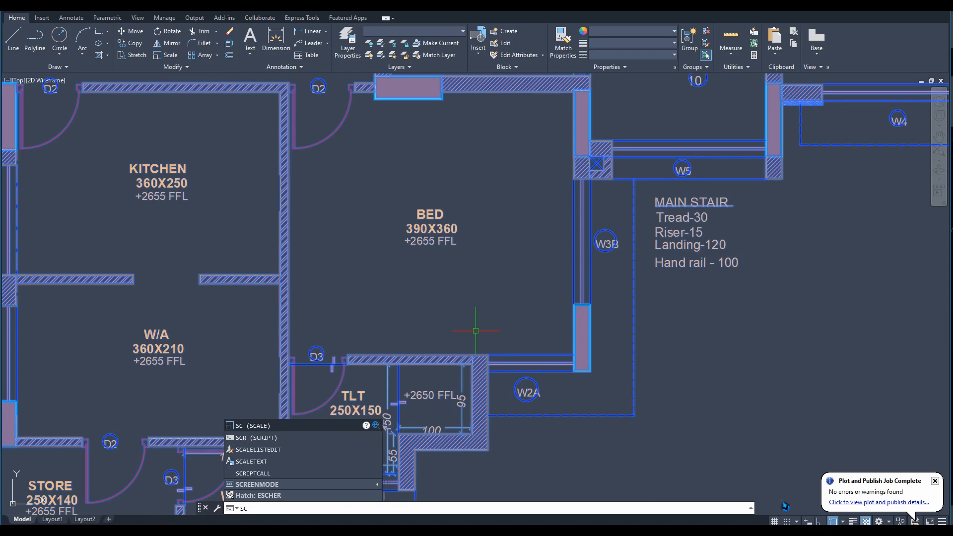
{"action": "key", "text": "Return"}
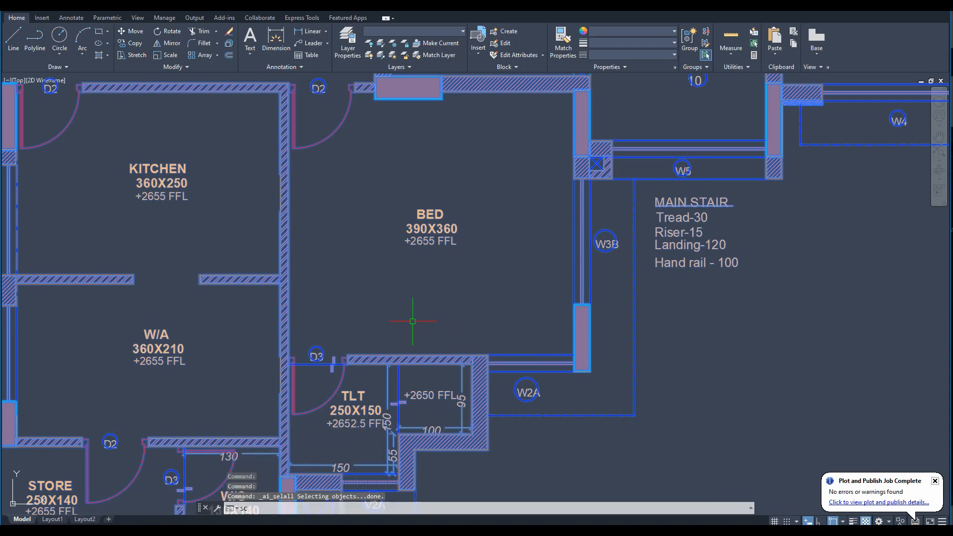
{"action": "middle_click_drag", "start_coordinate": [407, 321], "coordinate": [407, 320]}
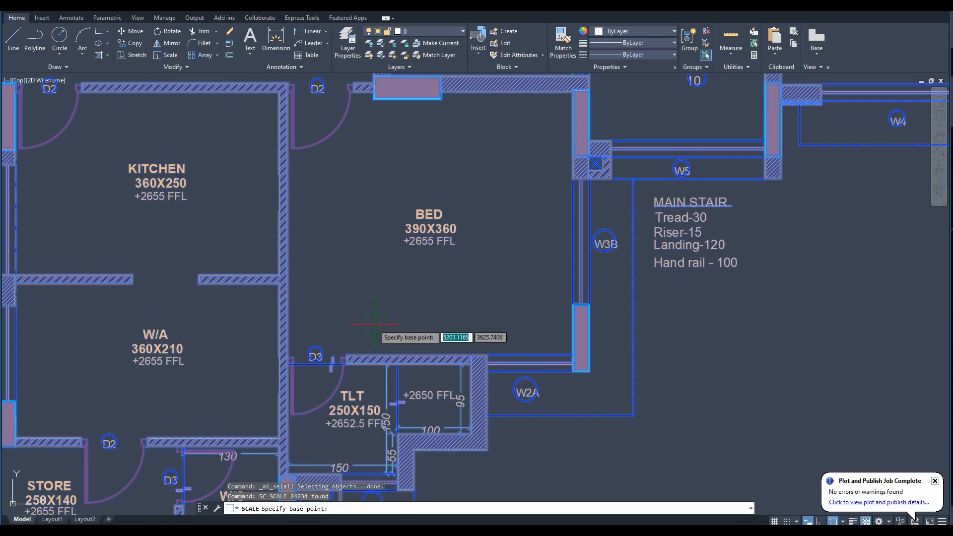
{"action": "scroll", "coordinate": [289, 347], "scroll_direction": "up", "scroll_amount": 3}
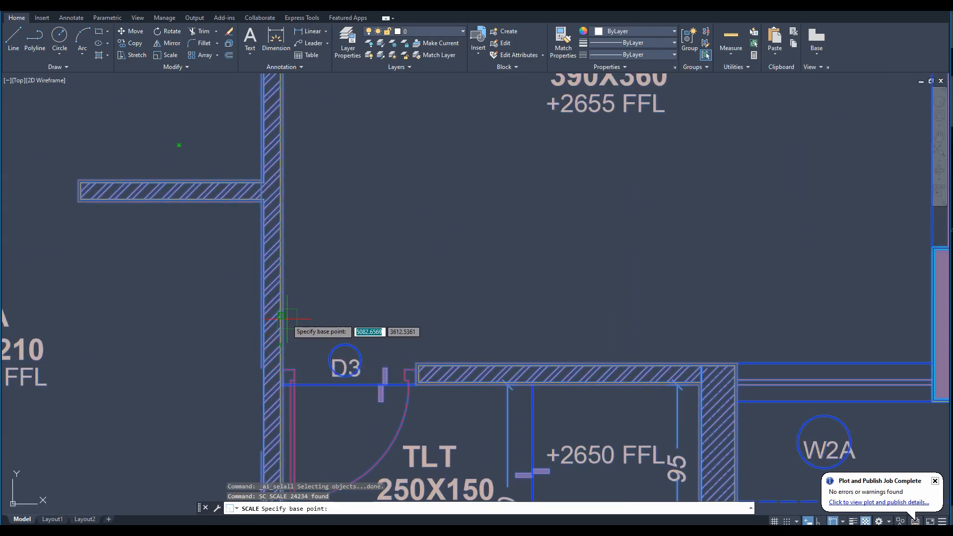
{"action": "scroll", "coordinate": [280, 318], "scroll_direction": "up", "scroll_amount": 4}
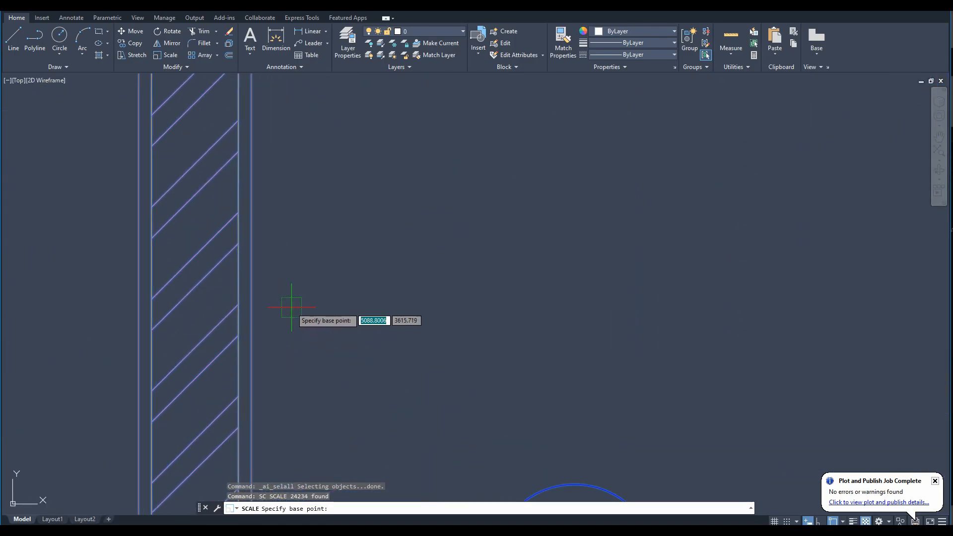
{"action": "left_click", "coordinate": [256, 309]}
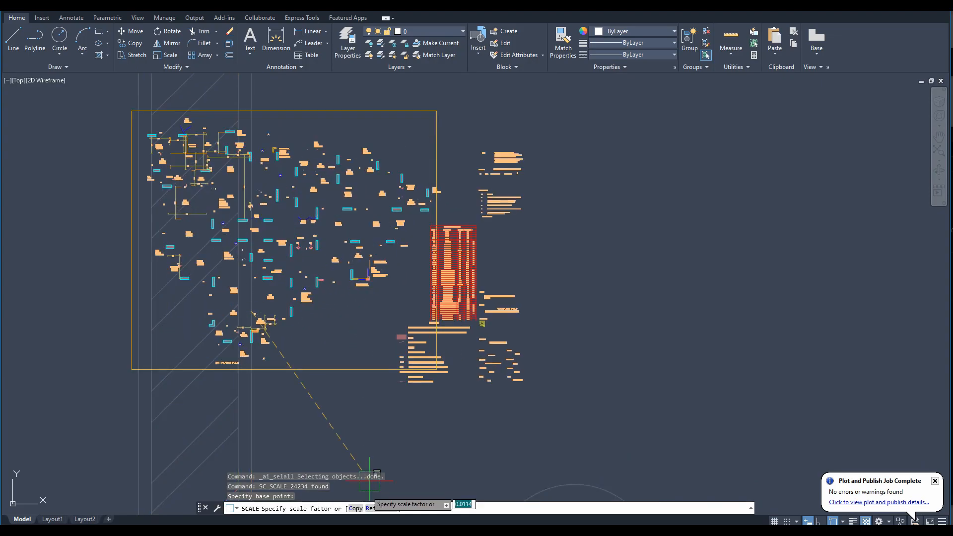
Scale the drawing by reference, using the bedroom's width from the wall's inner face to the opposite column's face, with new length 390.
{"action": "left_click", "coordinate": [381, 507]}
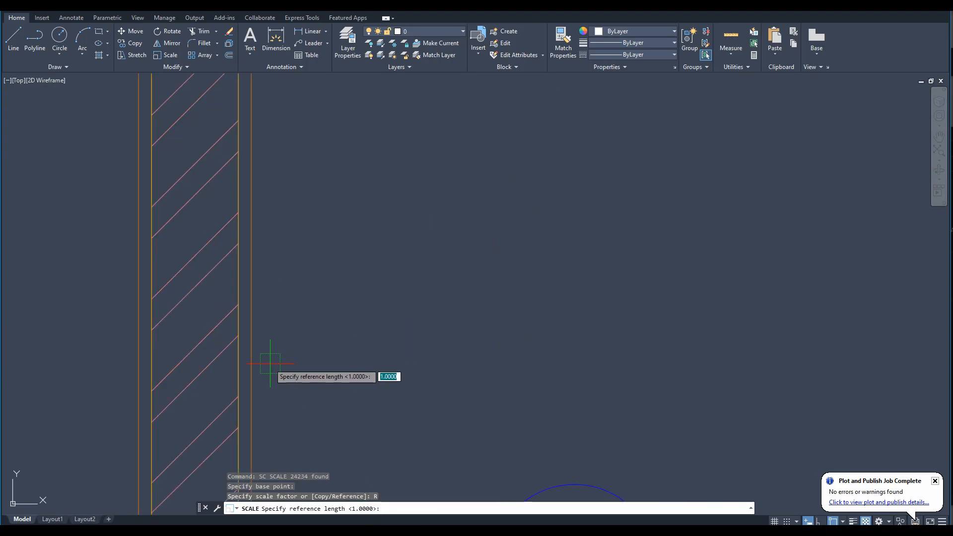
{"action": "left_click", "coordinate": [251, 358]}
{"action": "scroll", "coordinate": [617, 343], "scroll_direction": "down", "scroll_amount": 9}
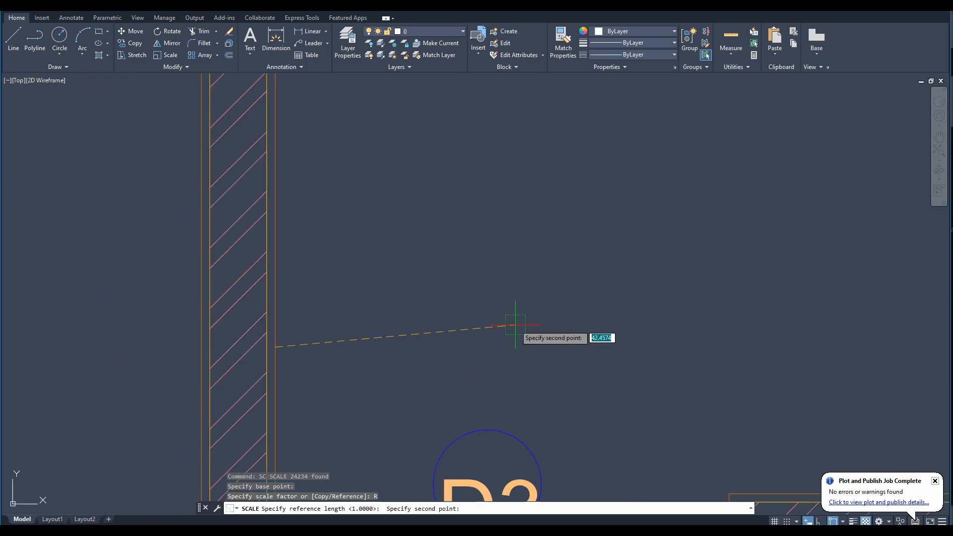
{"action": "scroll", "coordinate": [628, 330], "scroll_direction": "up", "scroll_amount": 10}
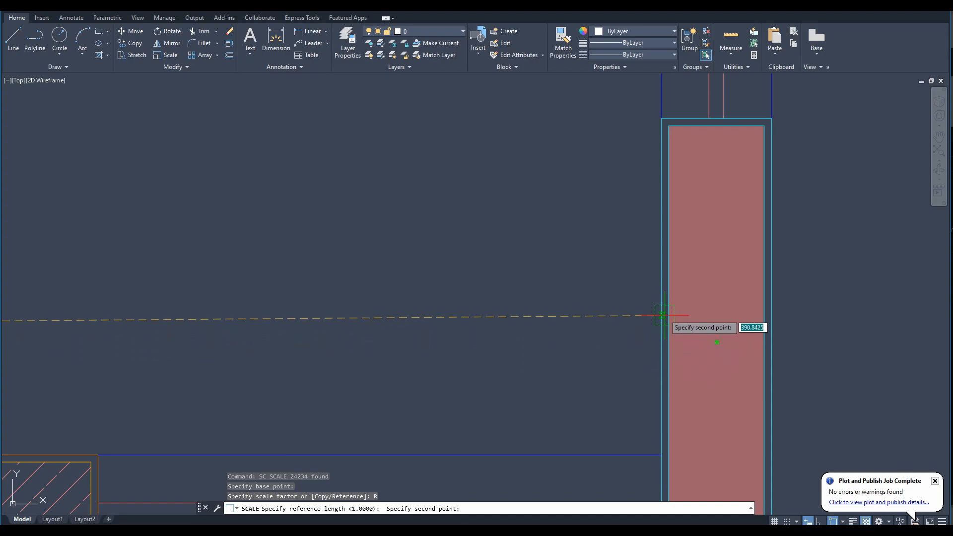
{"action": "left_click", "coordinate": [662, 330]}
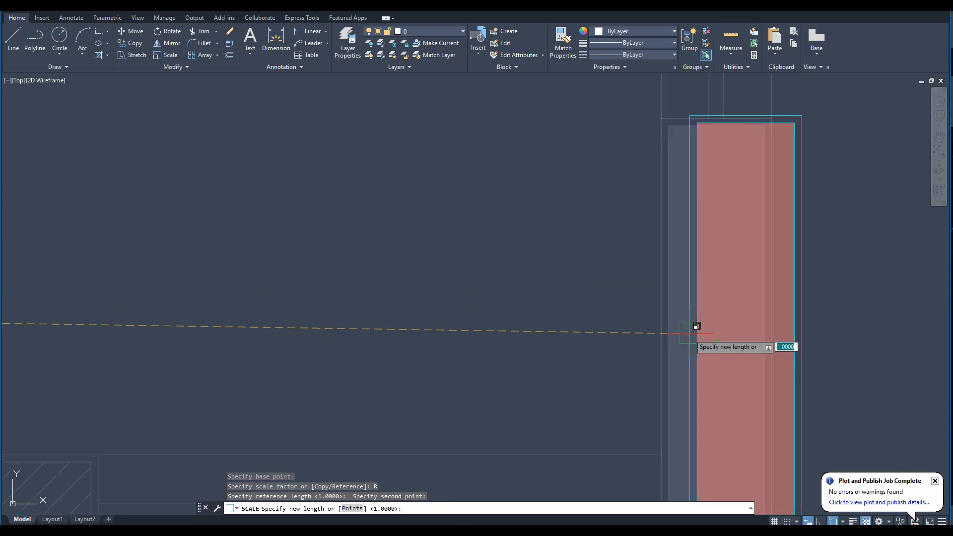
{"action": "type", "text": "390"}
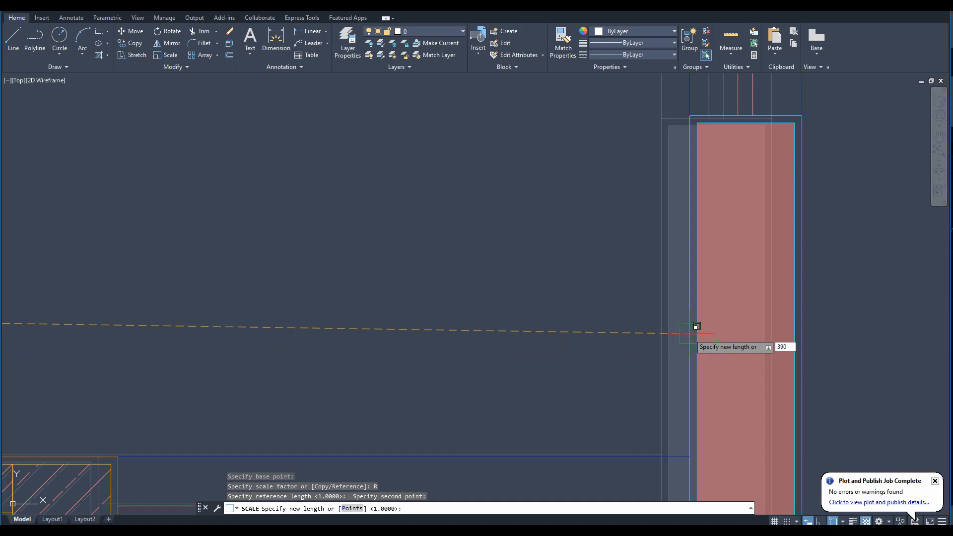
{"action": "key", "text": "Return"}
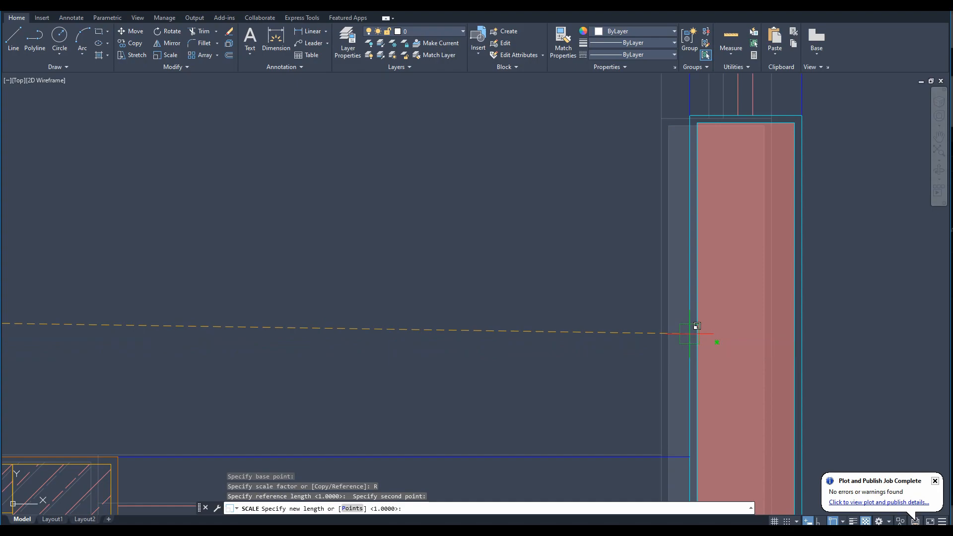
Measure the scaled bedroom's width with the quick measure option to check it against its label.
{"action": "scroll", "coordinate": [692, 334], "scroll_direction": "down", "scroll_amount": 6}
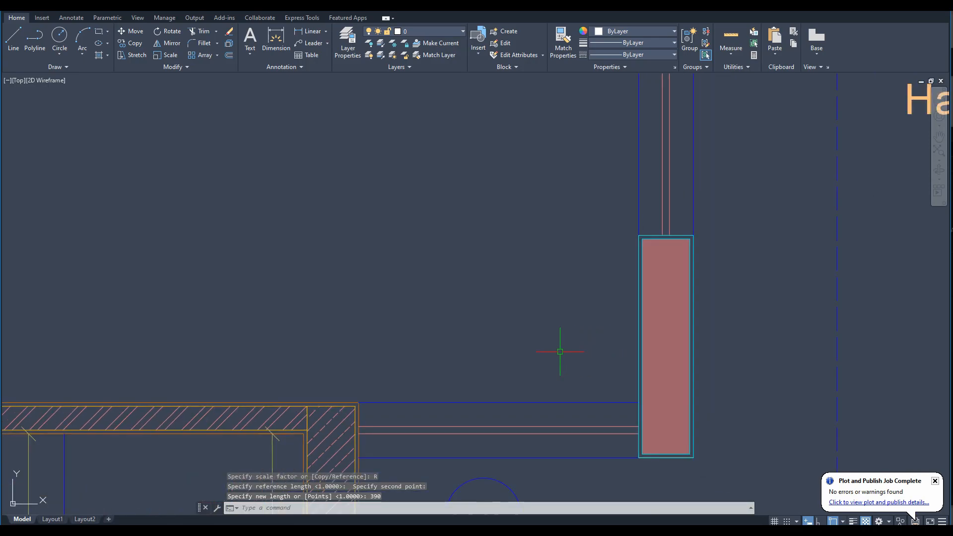
{"action": "type", "text": "mea"}
{"action": "key", "text": "Return"}
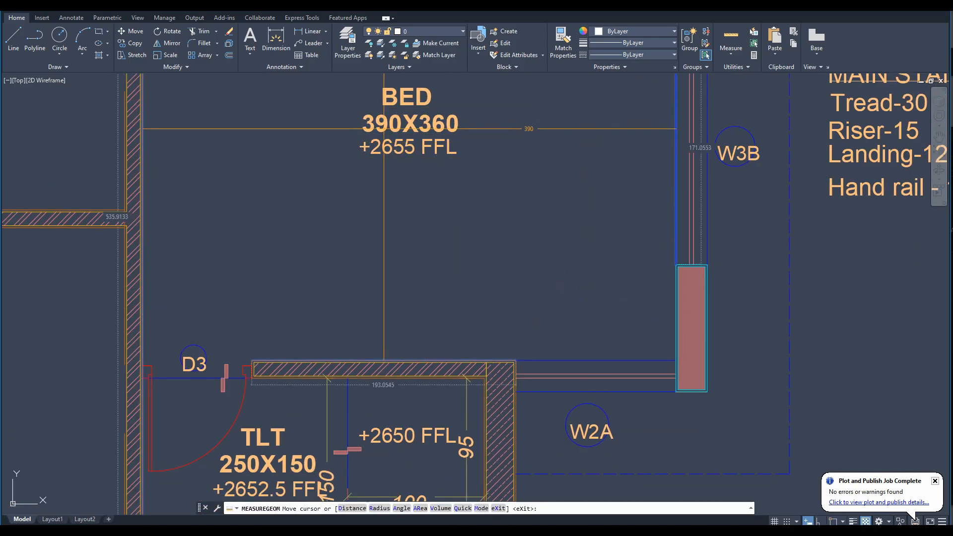
{"action": "key", "text": "Escape"}
{"action": "scroll", "coordinate": [443, 224], "scroll_direction": "down", "scroll_amount": 6}
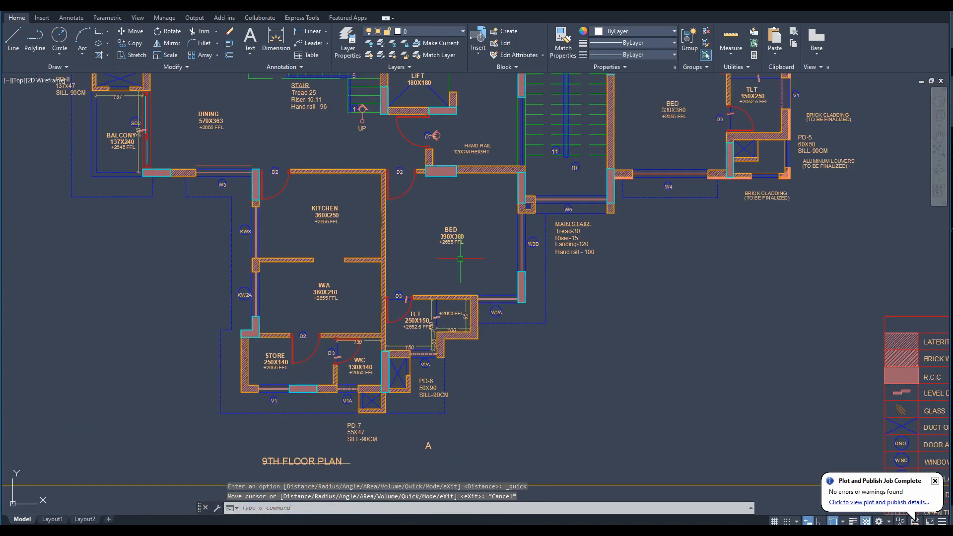